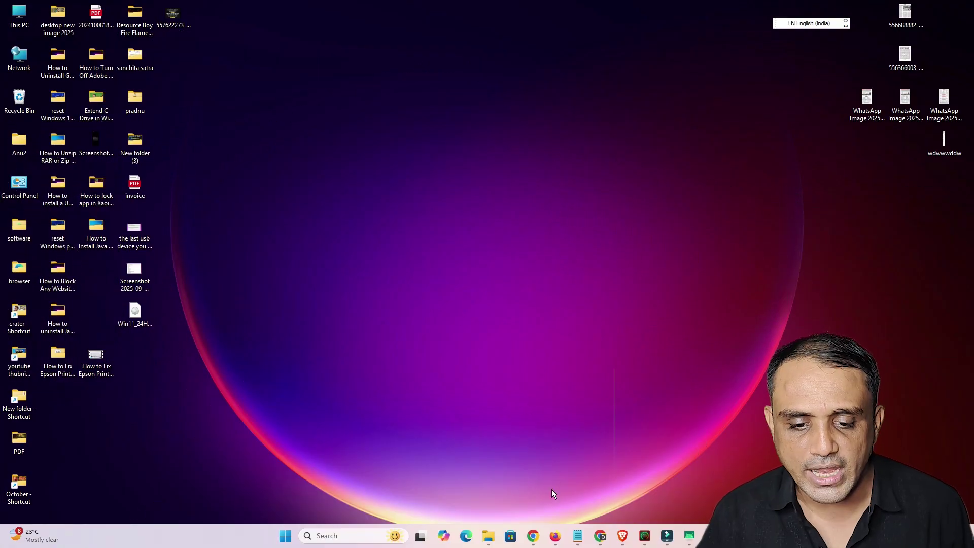
In the Chrome Google window, search for 'ricoh mp 1600le printer driver' using the autocomplete suggestion.
{"action": "mouse_move", "coordinate": [533, 536]}
{"action": "mouse_move", "coordinate": [597, 480]}
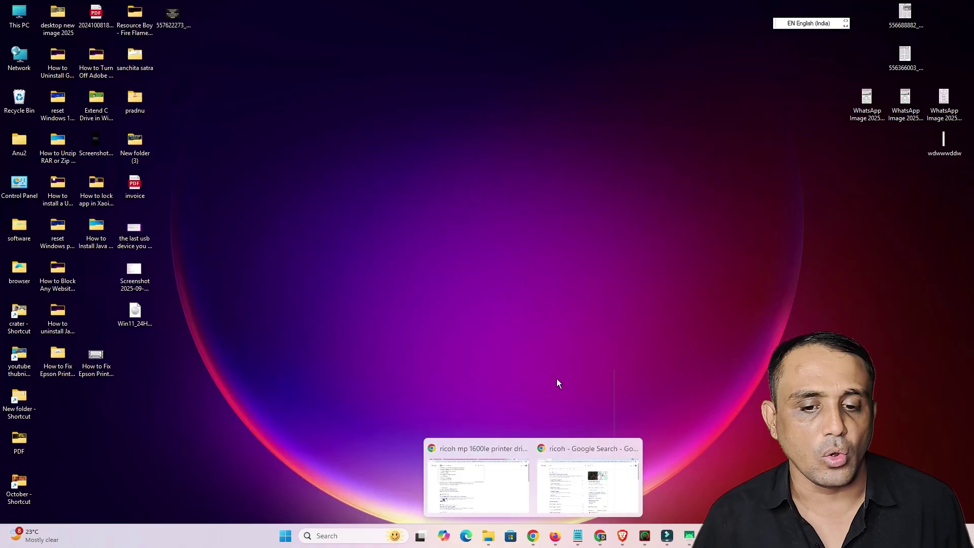
{"action": "left_click", "coordinate": [595, 478]}
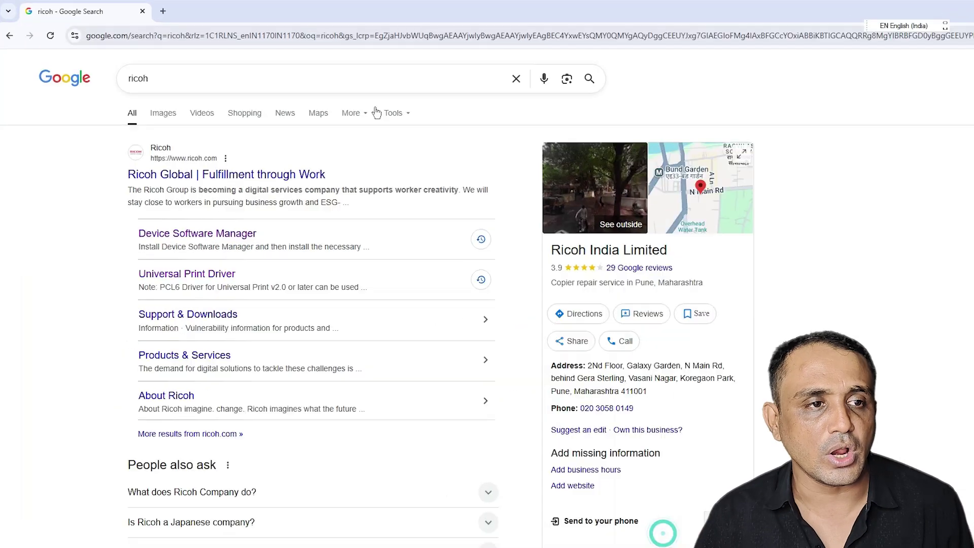
{"action": "left_click", "coordinate": [244, 128]}
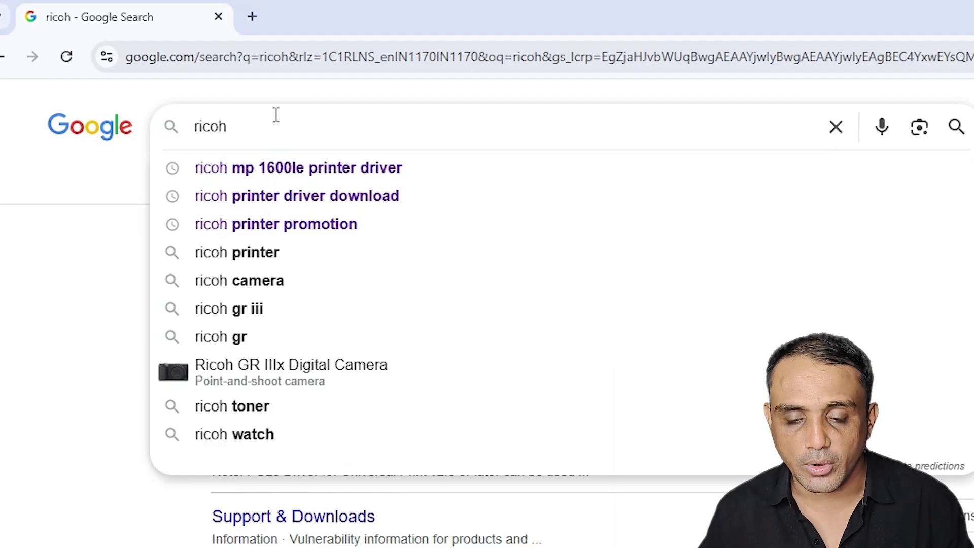
{"action": "type", "text": "mp"}
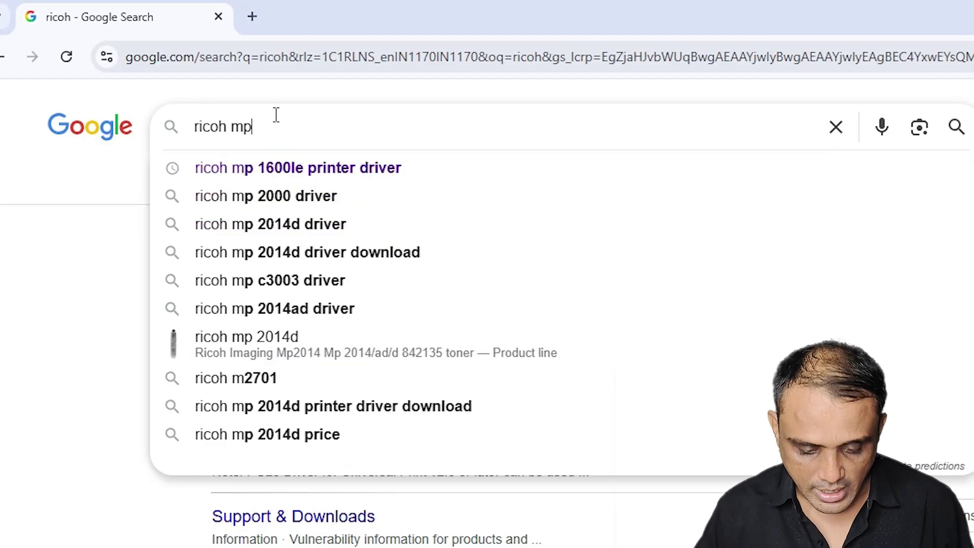
{"action": "key", "text": "Down"}
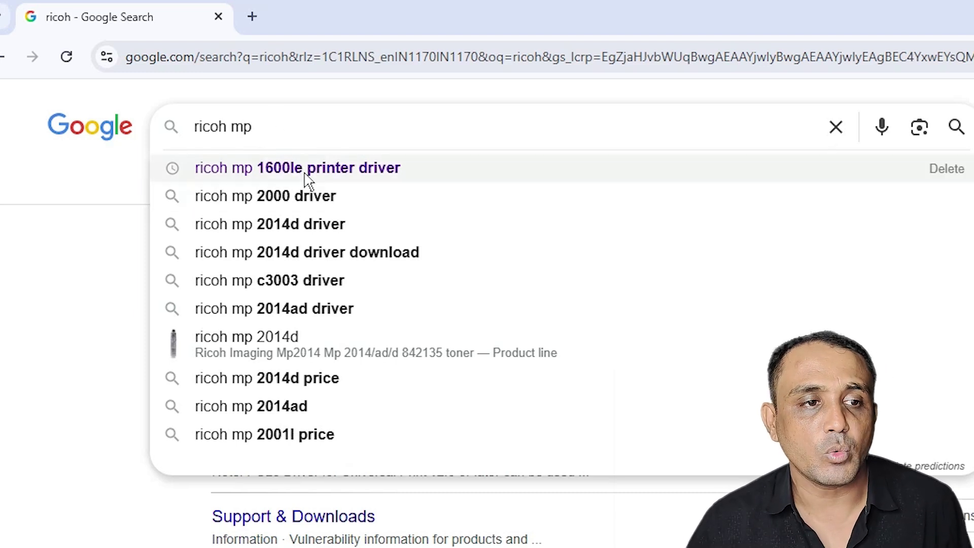
{"action": "key", "text": "Down"}
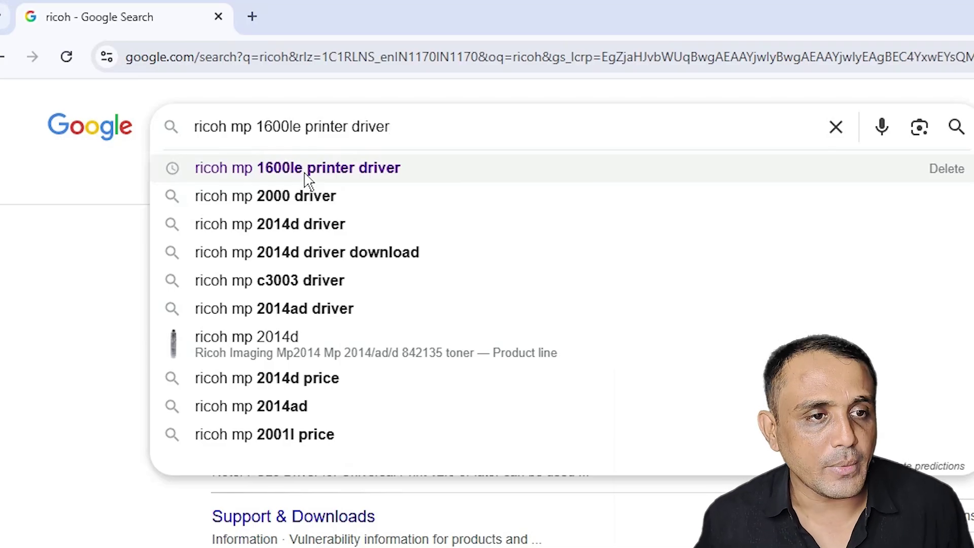
{"action": "left_click", "coordinate": [309, 167]}
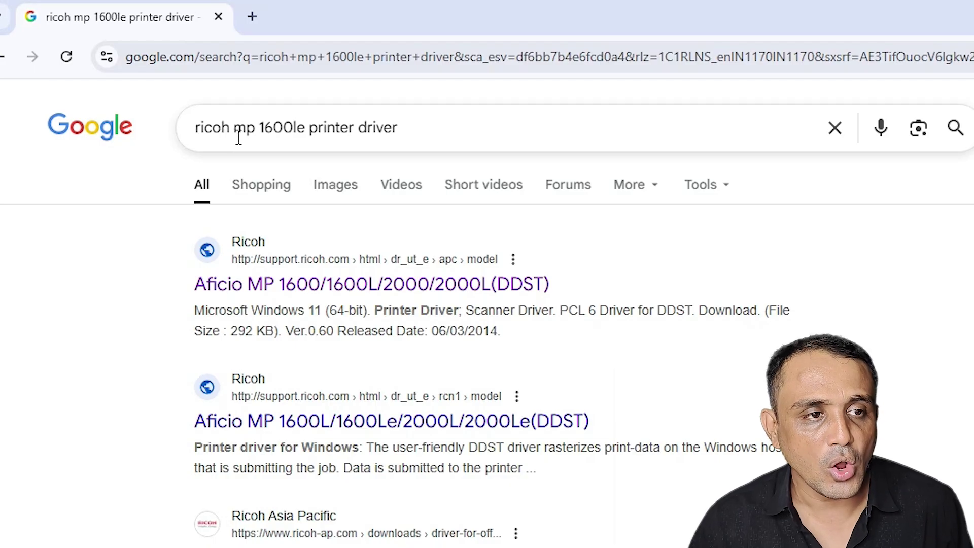
Open the Ricoh Aficio MP 1600L/1600Le/2000L/2000Le(DDST) driver result in a new tab and view it.
{"action": "left_click_drag", "start_coordinate": [234, 130], "coordinate": [311, 123]}
{"action": "left_click", "coordinate": [6, 295]}
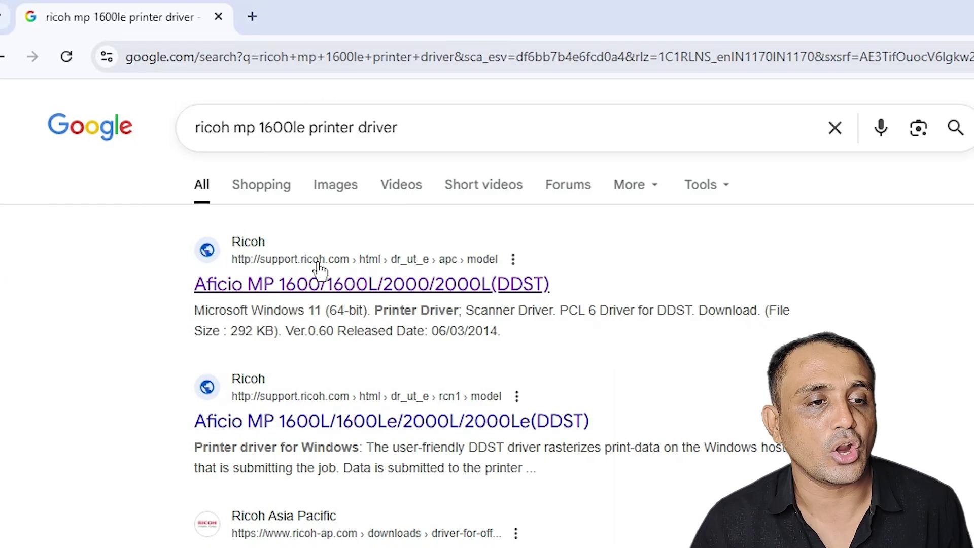
{"action": "right_click", "coordinate": [369, 285]}
{"action": "left_click", "coordinate": [414, 308]}
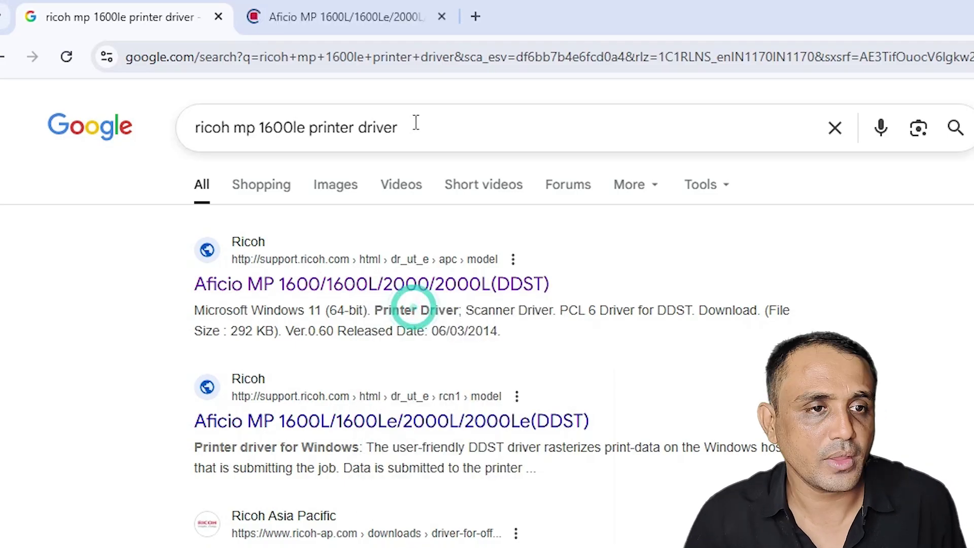
{"action": "left_click", "coordinate": [350, 11]}
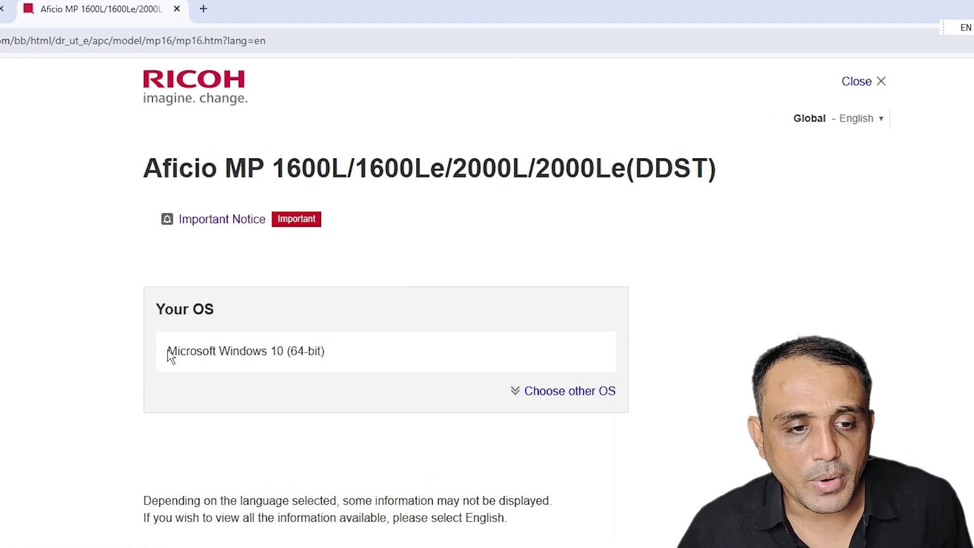
Note the detected Microsoft Windows 10 (64-bit) and jump to the Choose other OS list.
{"action": "left_click_drag", "start_coordinate": [171, 357], "coordinate": [327, 357]}
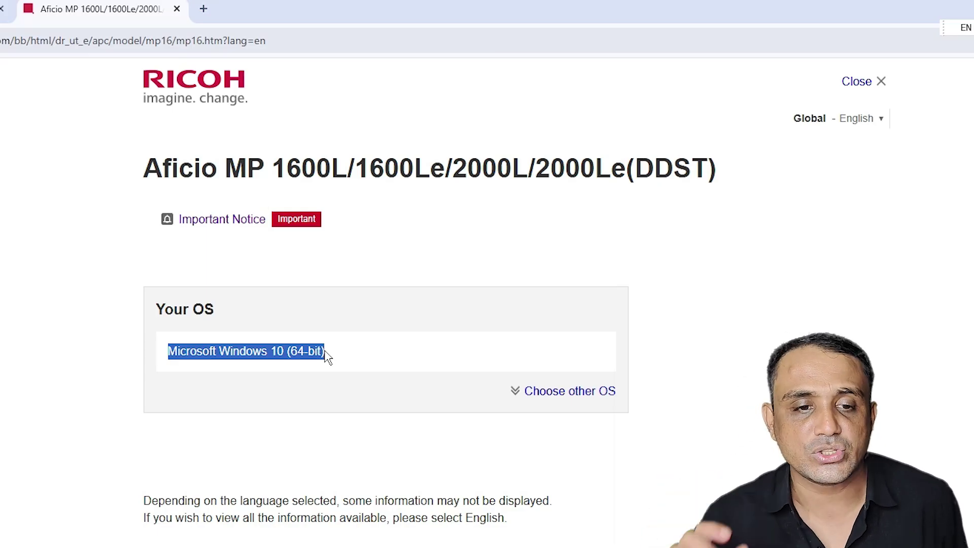
{"action": "left_click", "coordinate": [557, 405]}
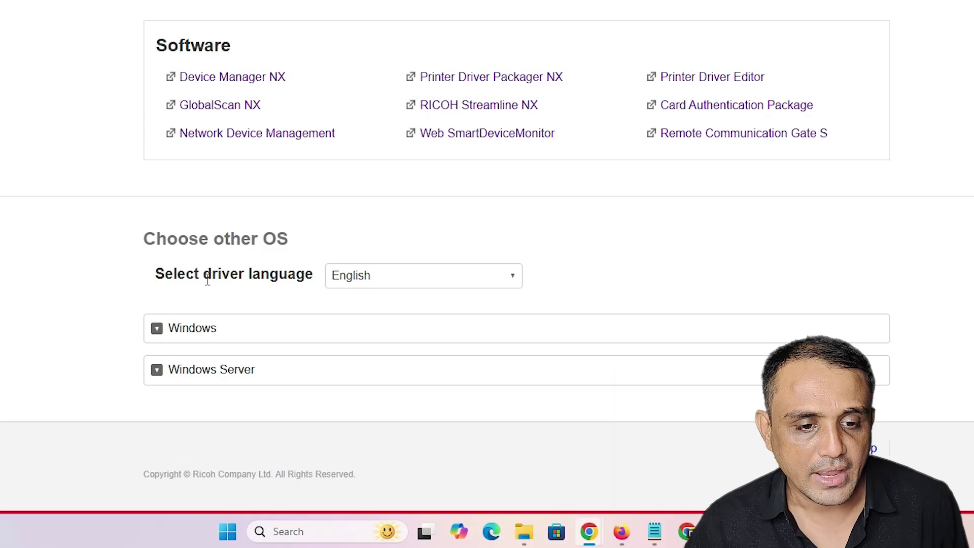
Under Windows > Microsoft Windows 11 (64-bit), download the DDST Printer Driver r62081en.exe.
{"action": "left_click", "coordinate": [164, 330]}
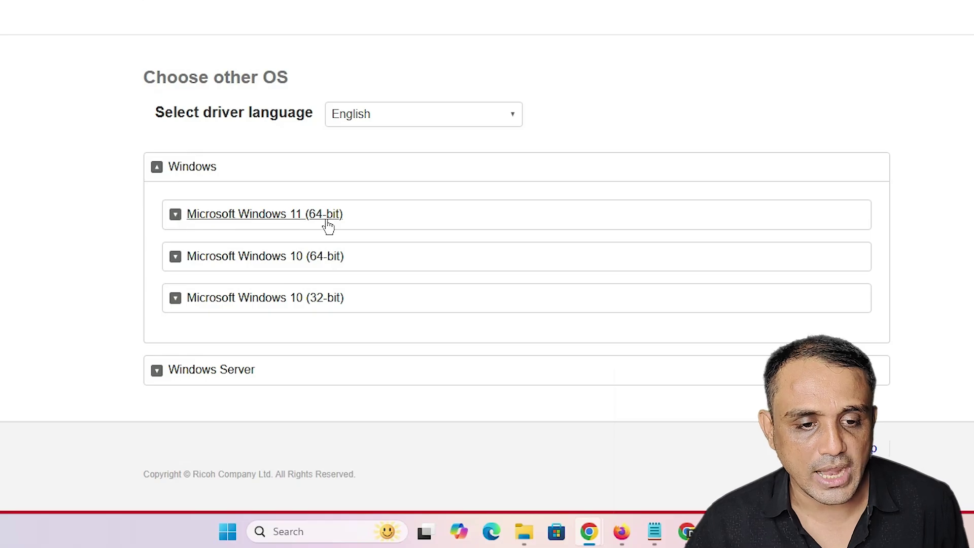
{"action": "left_click", "coordinate": [263, 222]}
{"action": "scroll", "coordinate": [262, 221], "scroll_direction": "down", "scroll_amount": 8}
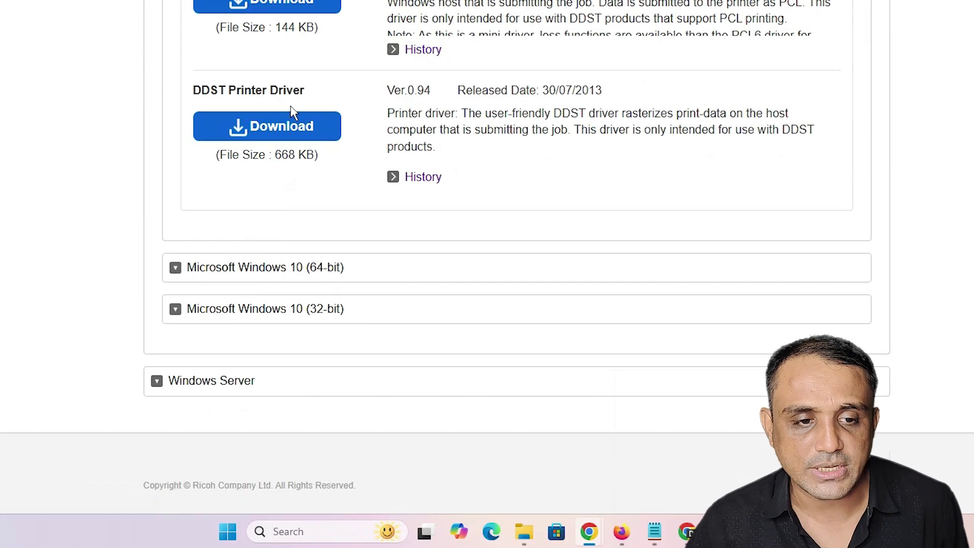
{"action": "scroll", "coordinate": [315, 147], "scroll_direction": "up", "scroll_amount": 15}
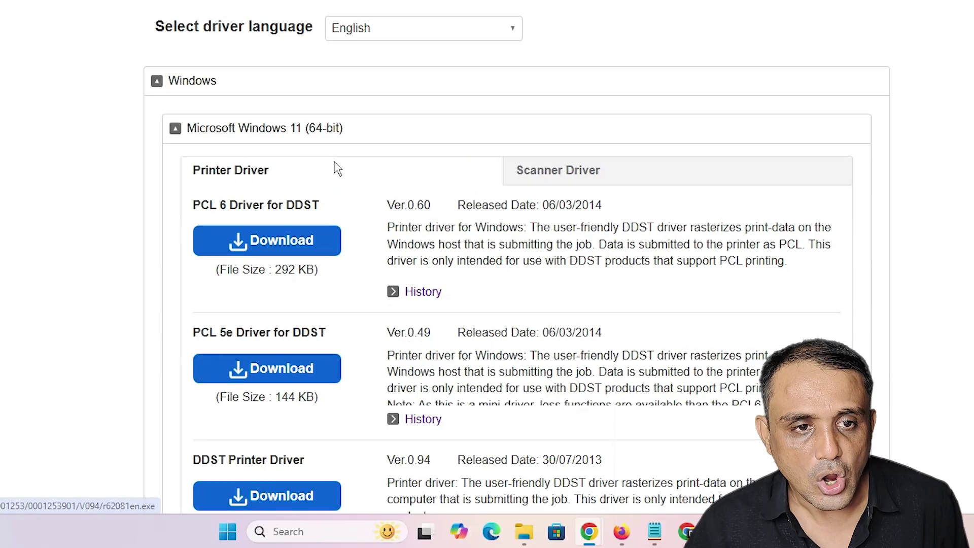
{"action": "scroll", "coordinate": [317, 159], "scroll_direction": "up", "scroll_amount": 3}
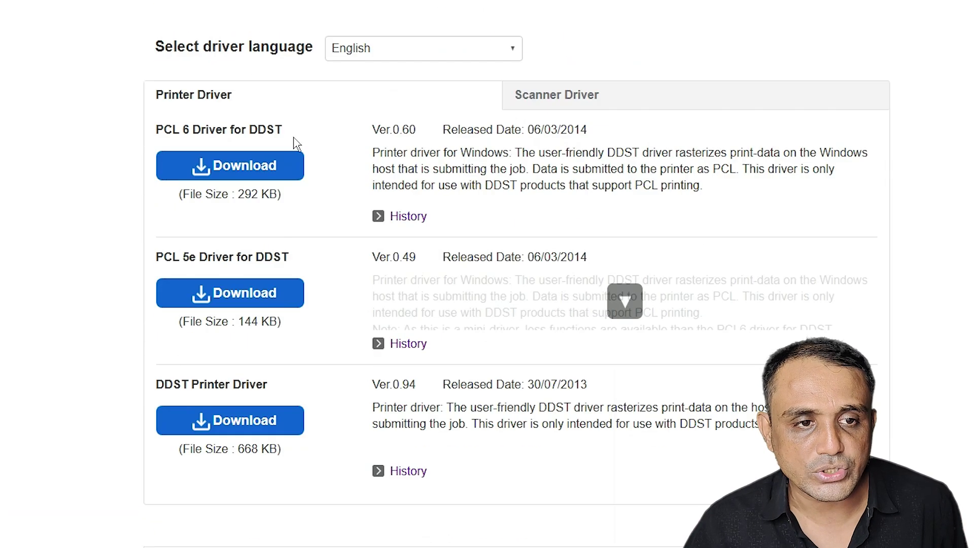
{"action": "scroll", "coordinate": [280, 430], "scroll_direction": "down", "scroll_amount": 3}
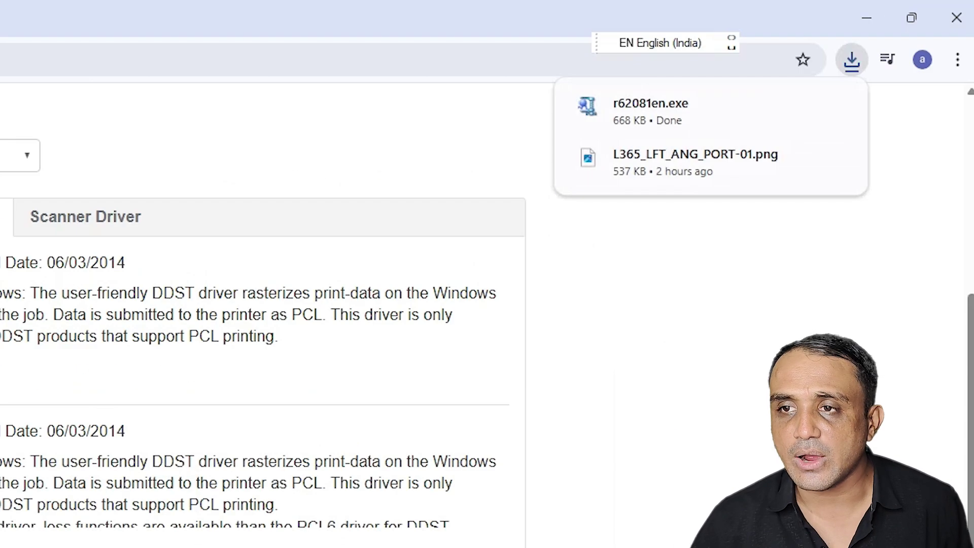
Move the downloaded r62081en file from the Downloads folder onto the desktop.
{"action": "mouse_move", "coordinate": [767, 108]}
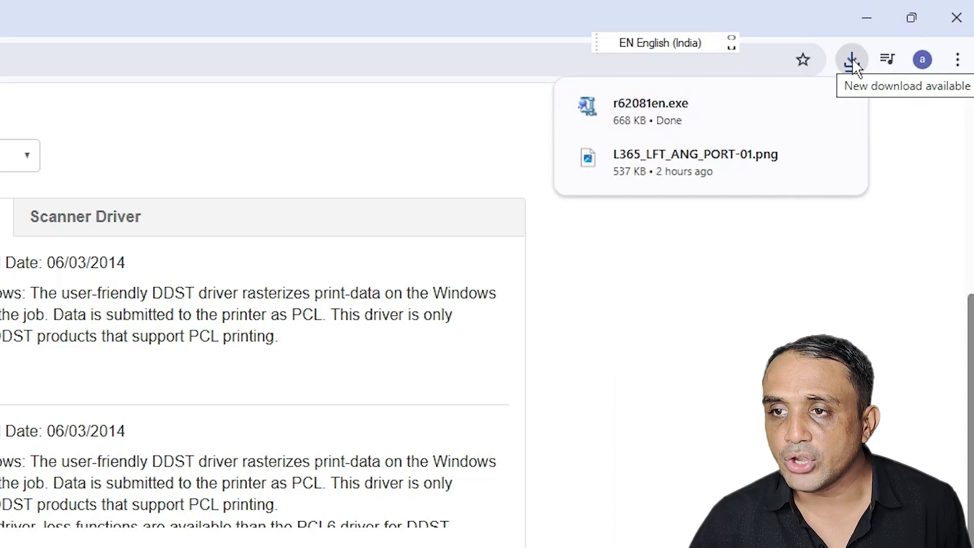
{"action": "mouse_move", "coordinate": [695, 123]}
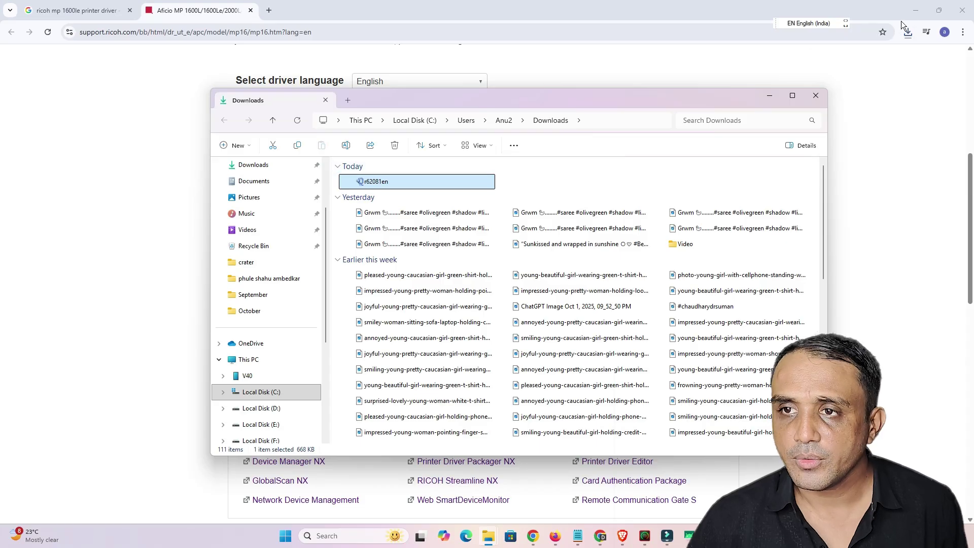
{"action": "left_click", "coordinate": [916, 10]}
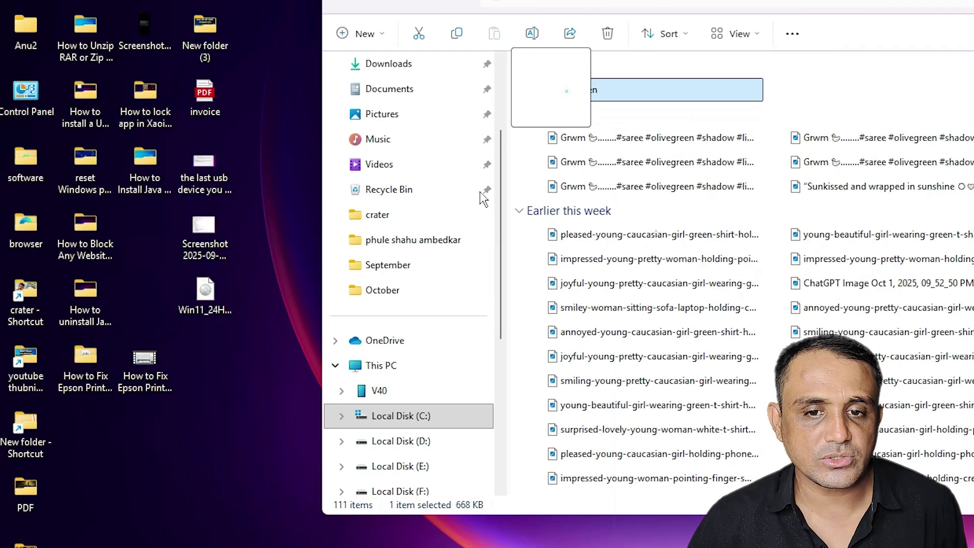
{"action": "left_click_drag", "start_coordinate": [483, 198], "coordinate": [213, 474]}
{"action": "key", "text": "super+d"}
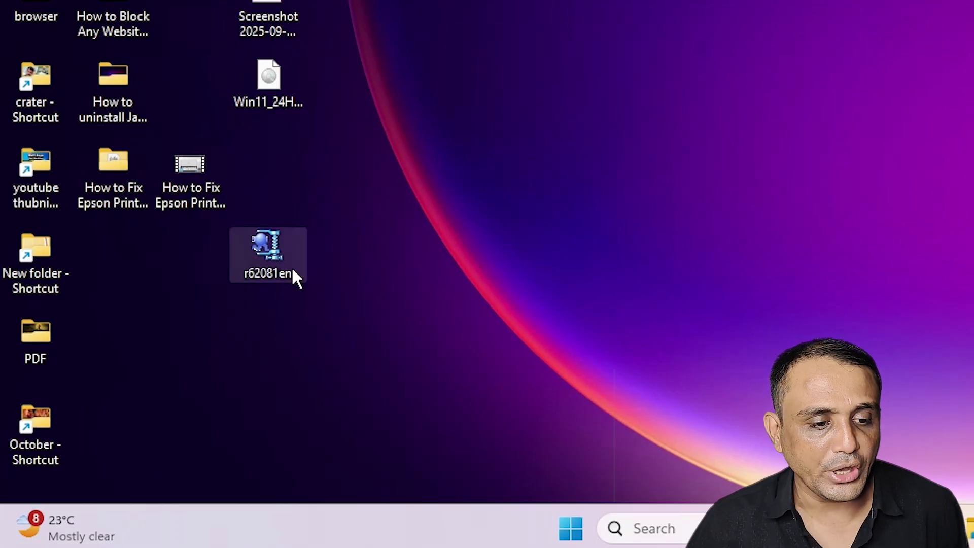
Extract r62081en with WinRAR's Extract files into the Desktop\r62081en folder.
{"action": "left_click_drag", "start_coordinate": [271, 252], "coordinate": [352, 170]}
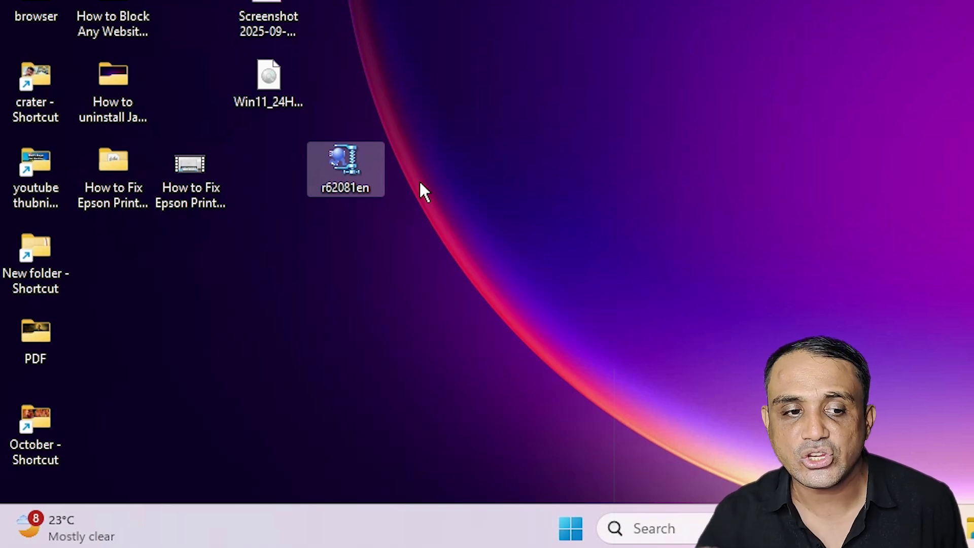
{"action": "right_click", "coordinate": [346, 159]}
{"action": "left_click", "coordinate": [486, 147]}
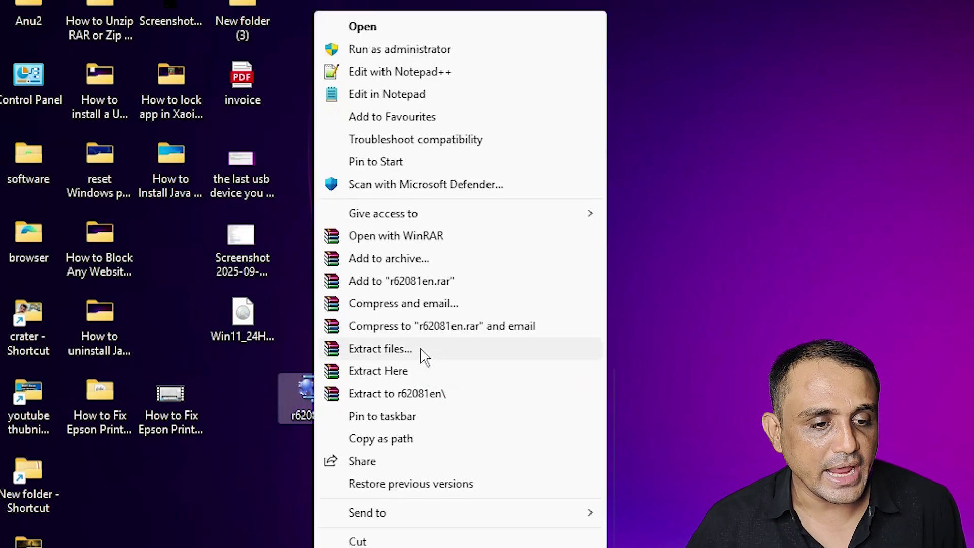
{"action": "left_click", "coordinate": [421, 350]}
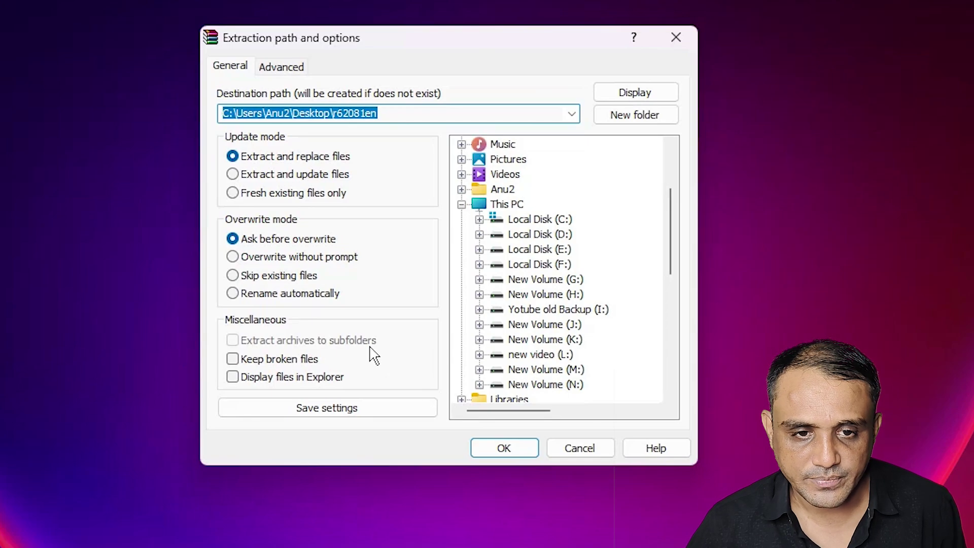
{"action": "left_click", "coordinate": [496, 446]}
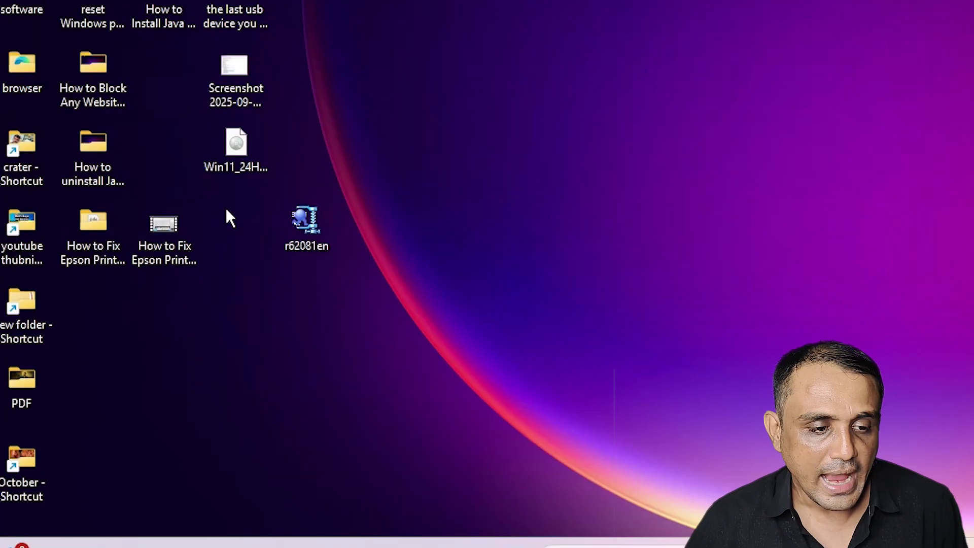
Open the extracted r62081en folder and its DISK1 subfolder to check the driver files.
{"action": "left_click_drag", "start_coordinate": [104, 304], "coordinate": [421, 208]}
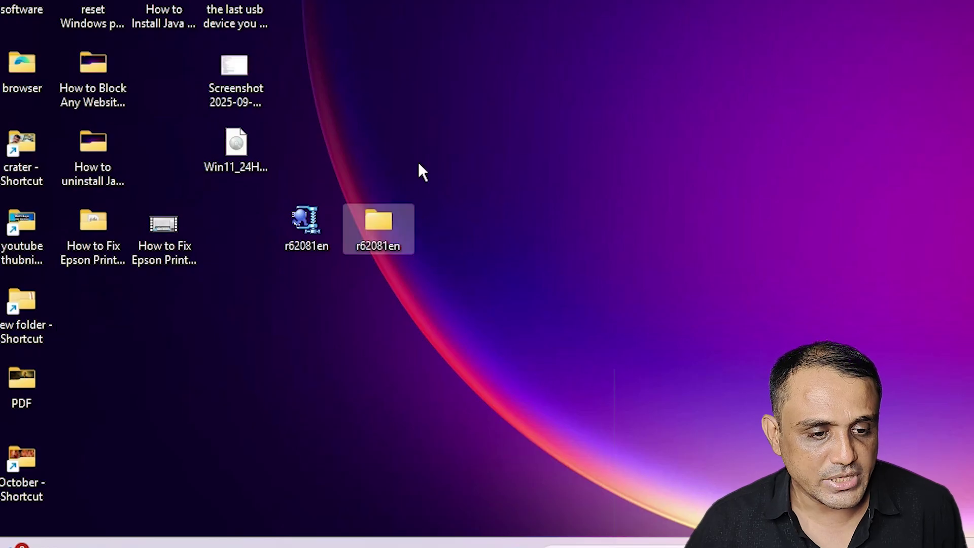
{"action": "double_click", "coordinate": [391, 223]}
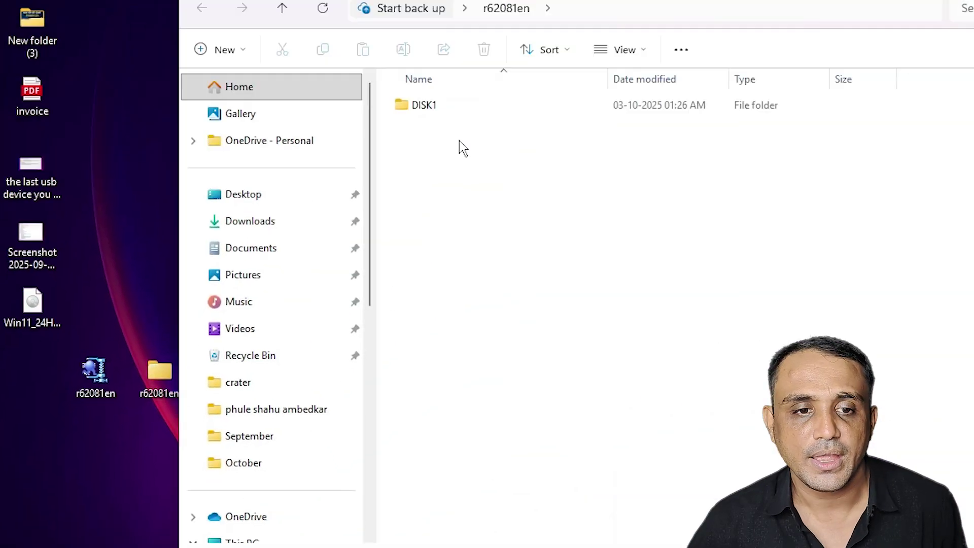
{"action": "left_click", "coordinate": [371, 171]}
{"action": "double_click", "coordinate": [371, 171]}
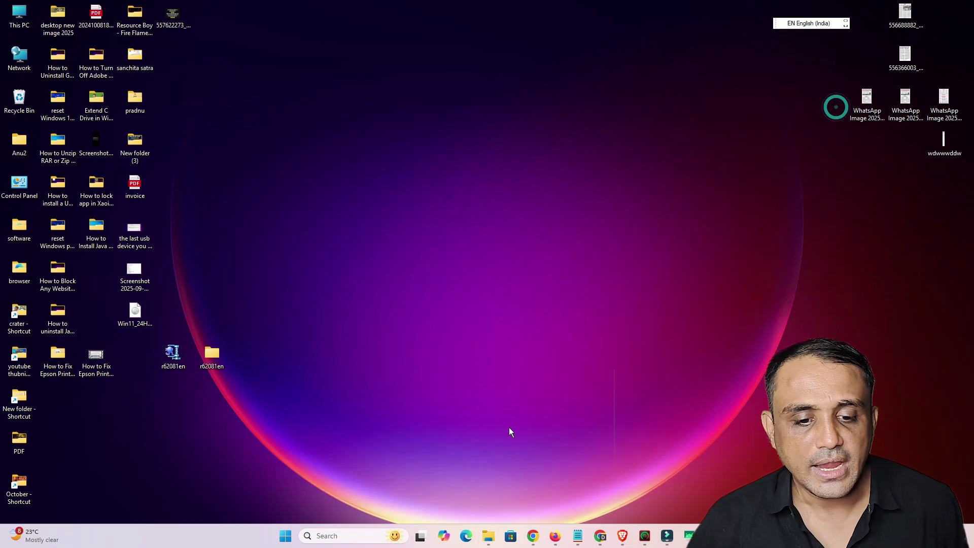
Search the Start menu for 'printers' and open Printers & scanners settings.
{"action": "left_click", "coordinate": [286, 541]}
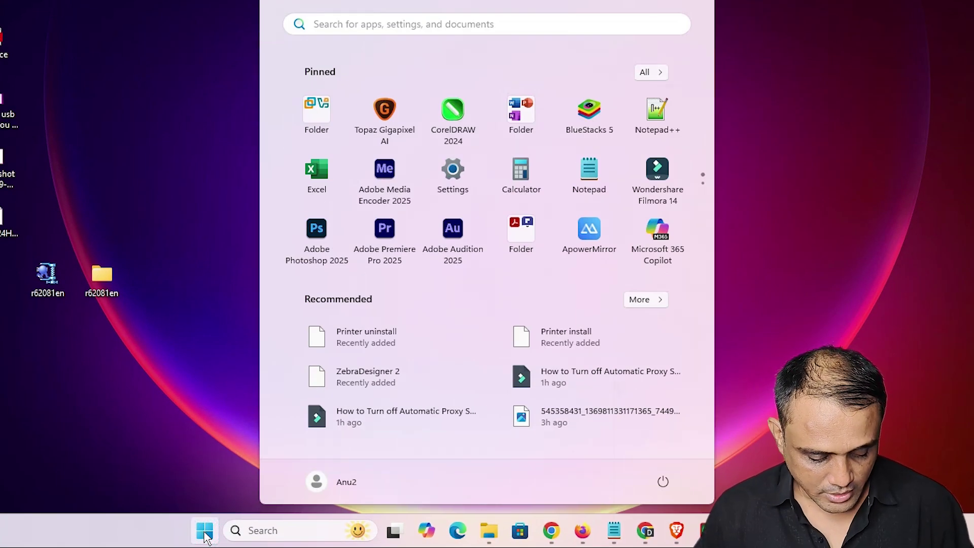
{"action": "type", "text": "pri"}
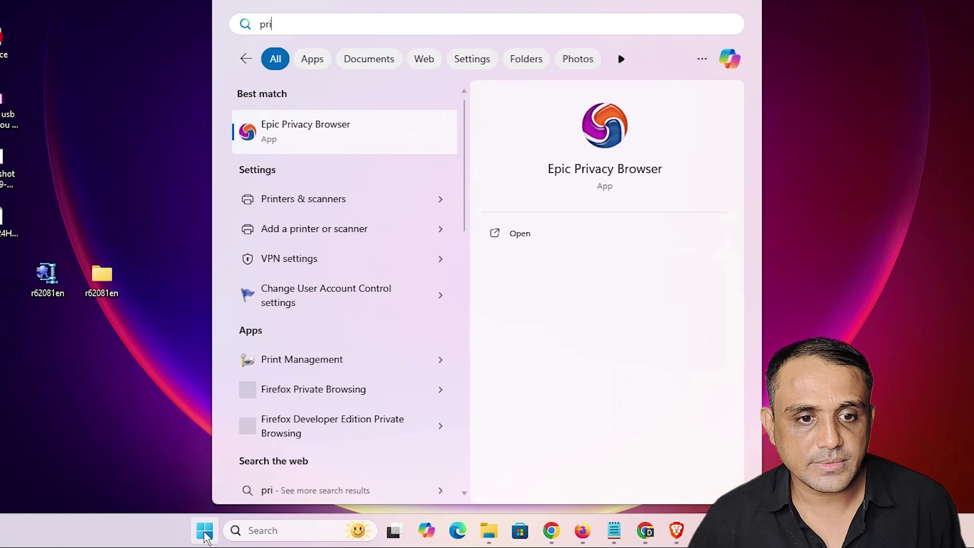
{"action": "type", "text": "nter"}
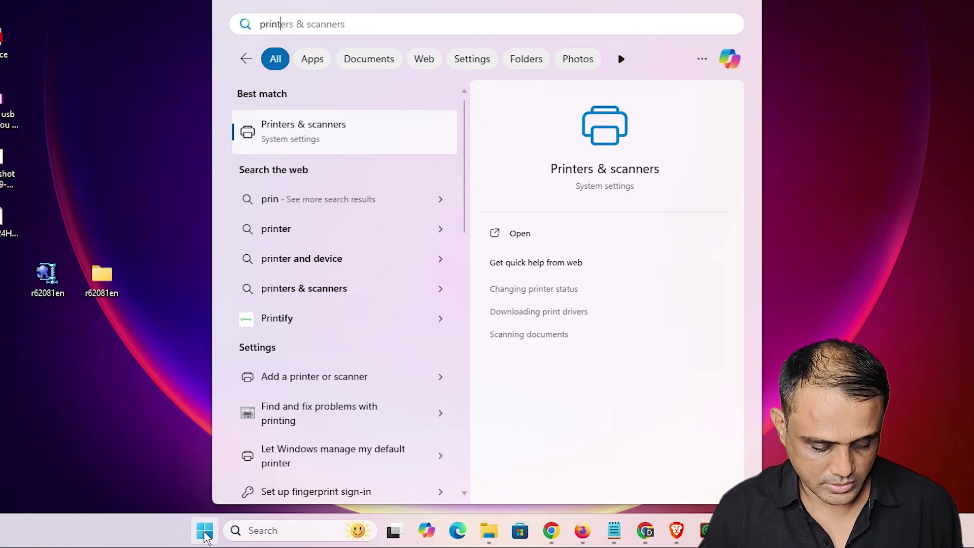
{"action": "type", "text": "s"}
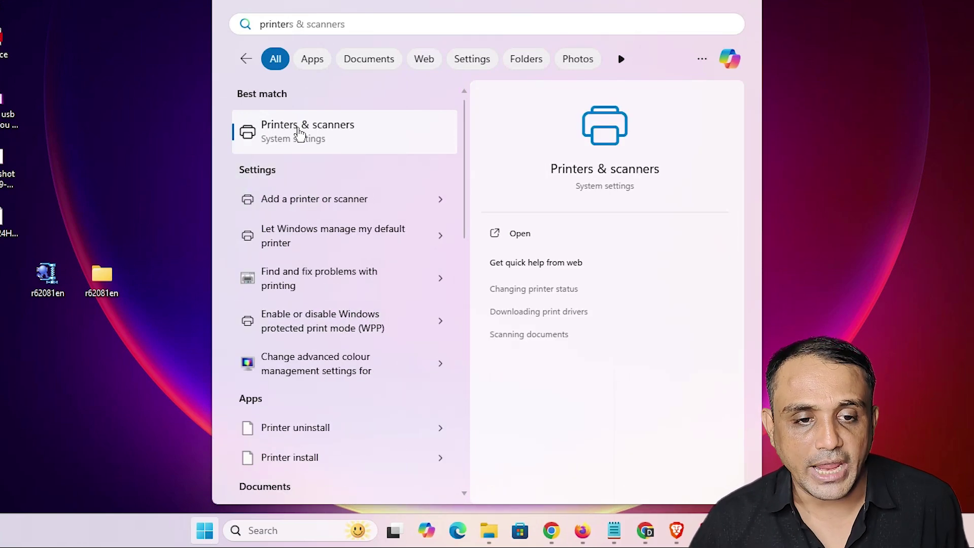
{"action": "left_click", "coordinate": [339, 133]}
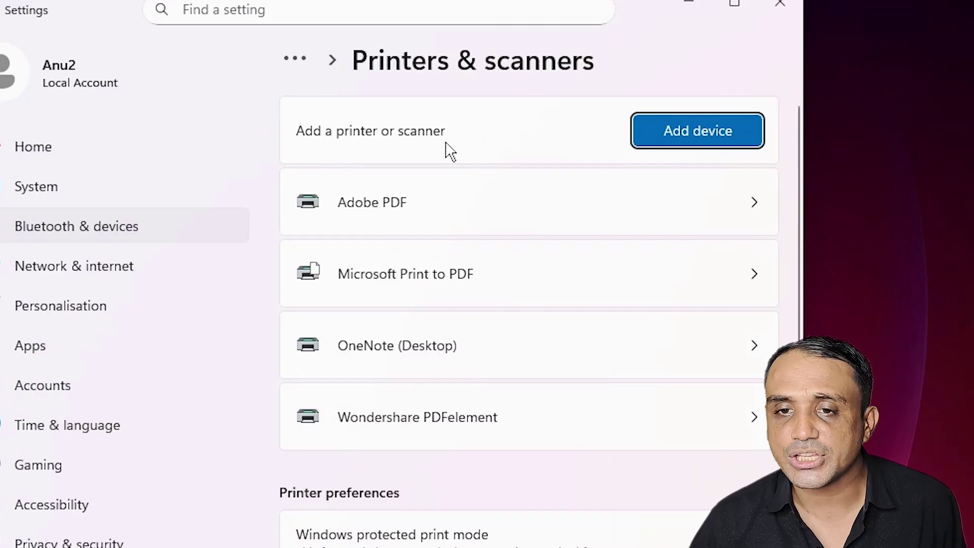
Use Add device, then 'Add a new device manually' for the unlisted printer.
{"action": "left_click", "coordinate": [739, 132]}
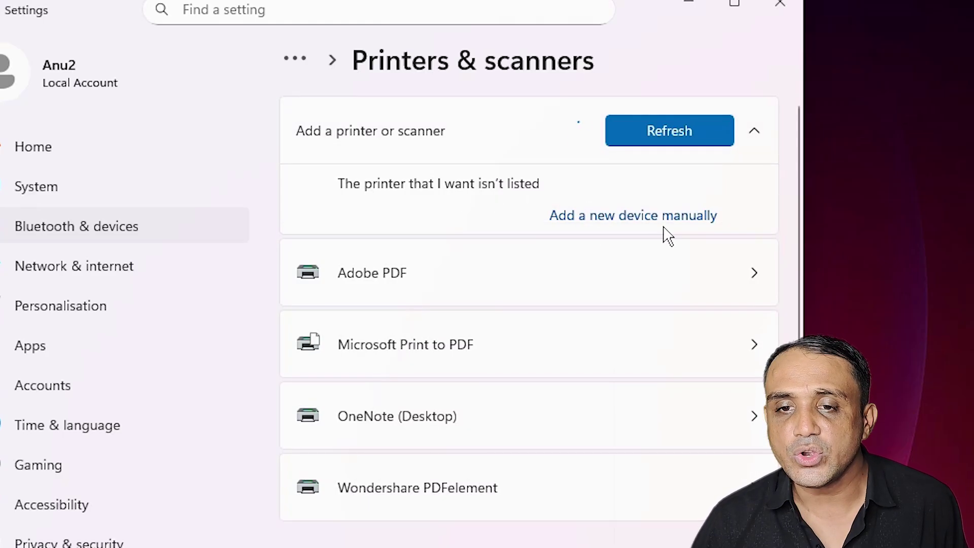
{"action": "left_click", "coordinate": [691, 219]}
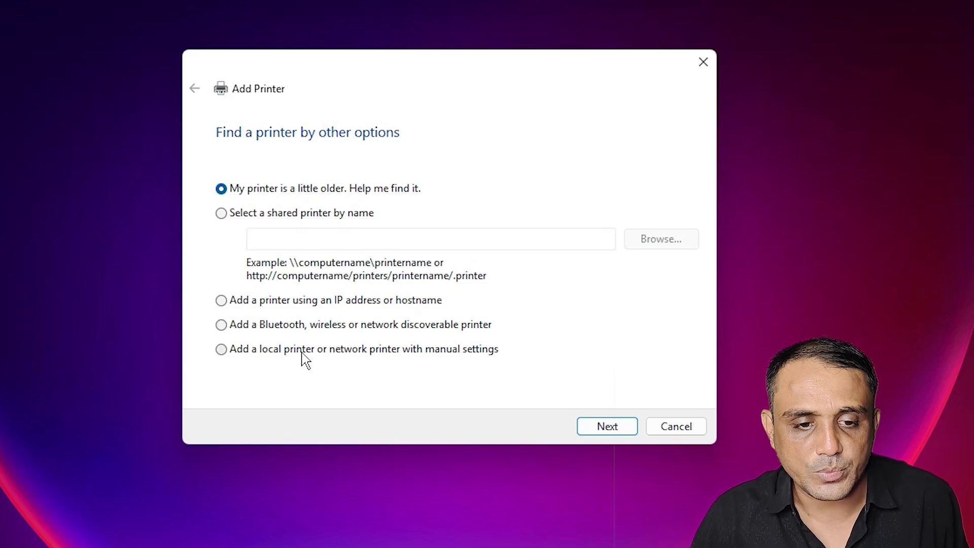
Add a local printer with manual settings on existing port USB_001 (Local Port), reaching driver installation.
{"action": "left_click", "coordinate": [275, 354]}
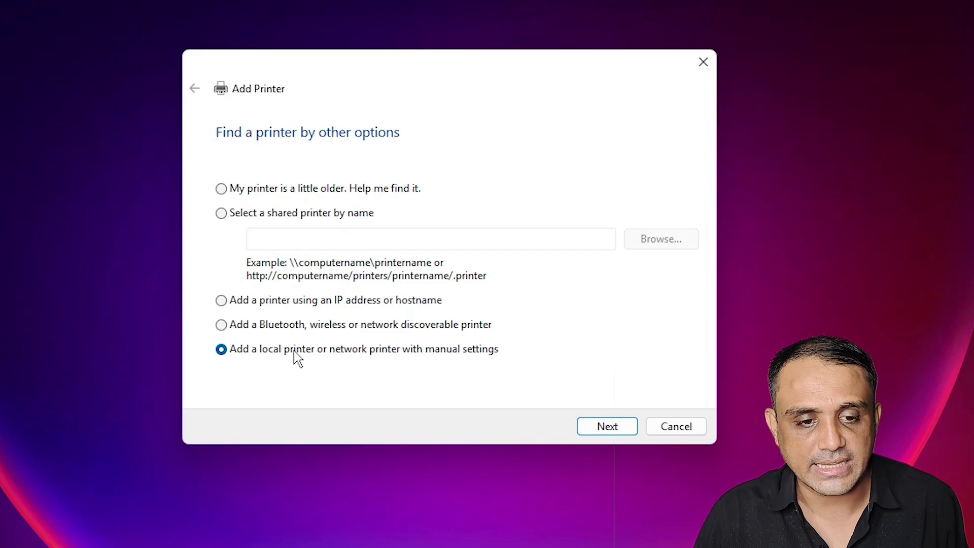
{"action": "left_click", "coordinate": [581, 429]}
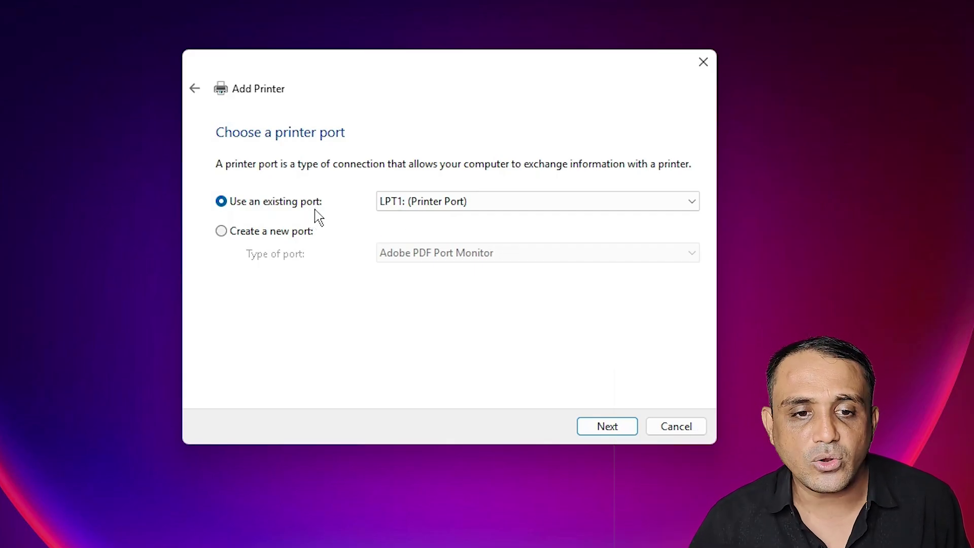
{"action": "left_click", "coordinate": [454, 208]}
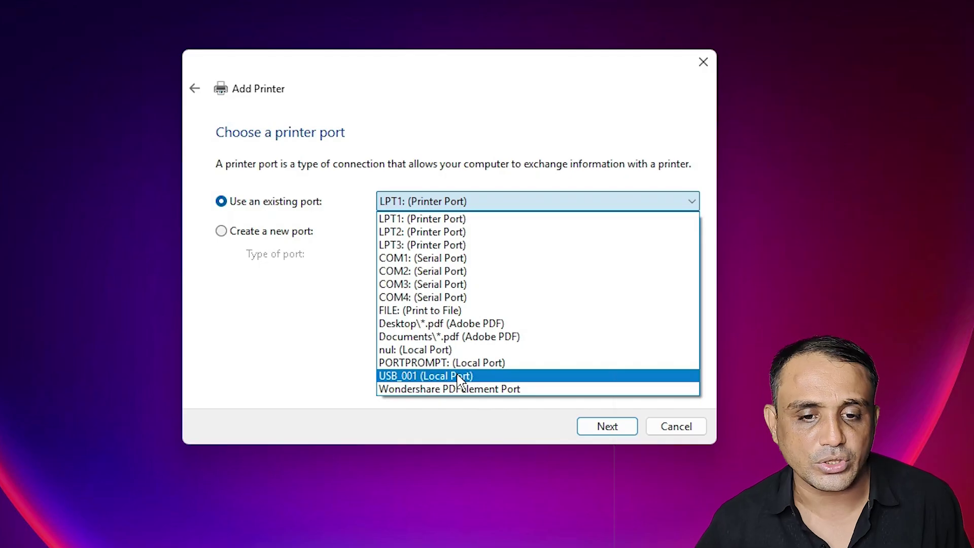
{"action": "left_click", "coordinate": [460, 375]}
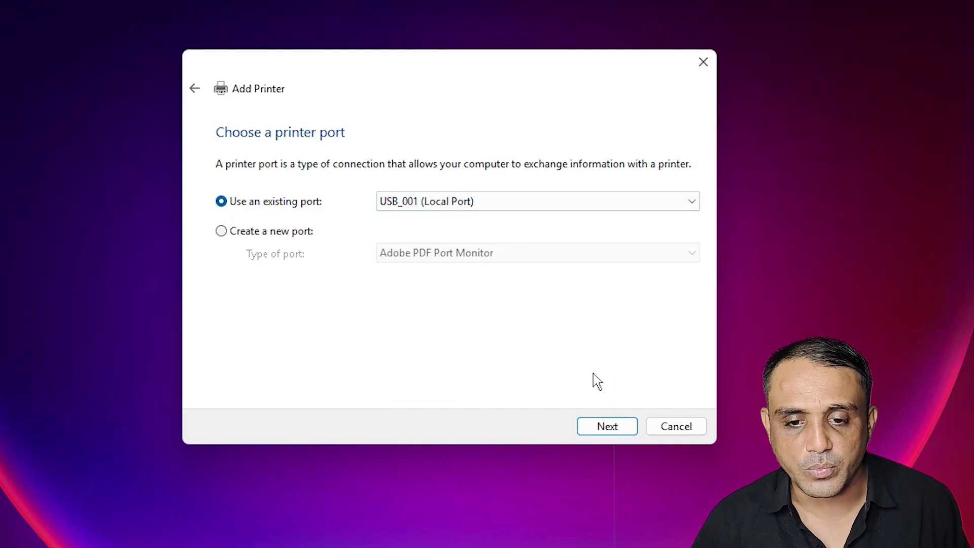
{"action": "left_click", "coordinate": [623, 427]}
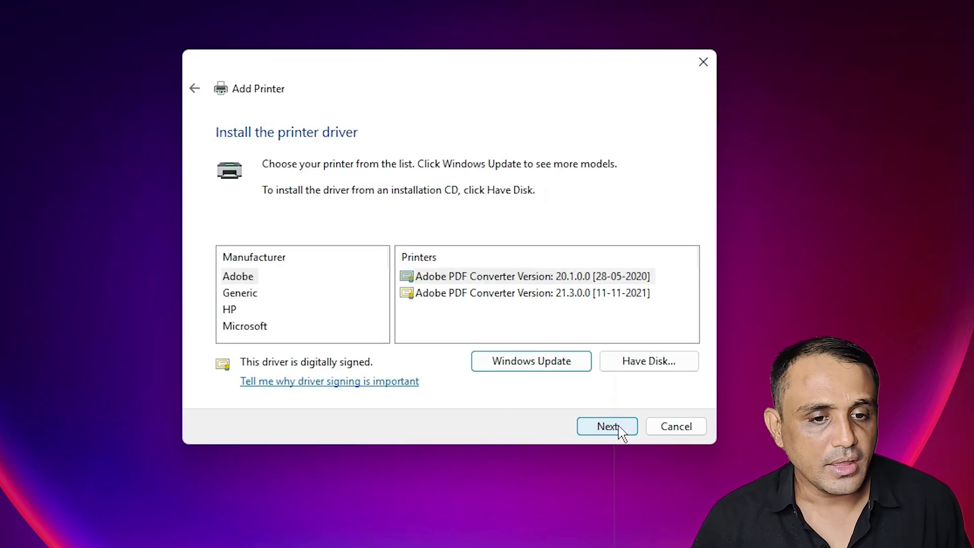
Use Have Disk to browse to the Desktop r62081en\DISK1 folder.
{"action": "left_click", "coordinate": [644, 378]}
{"action": "left_click", "coordinate": [598, 336]}
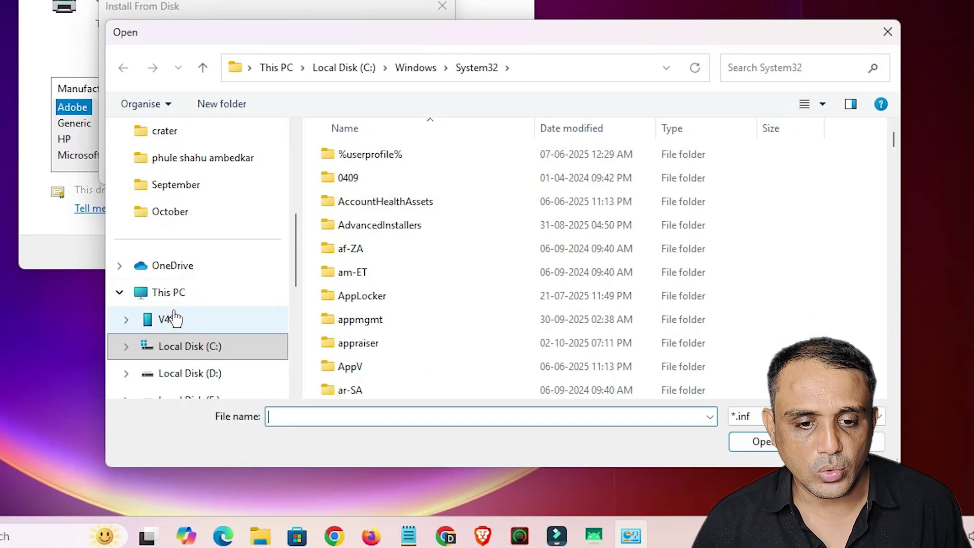
{"action": "scroll", "coordinate": [174, 312], "scroll_direction": "up", "scroll_amount": 5}
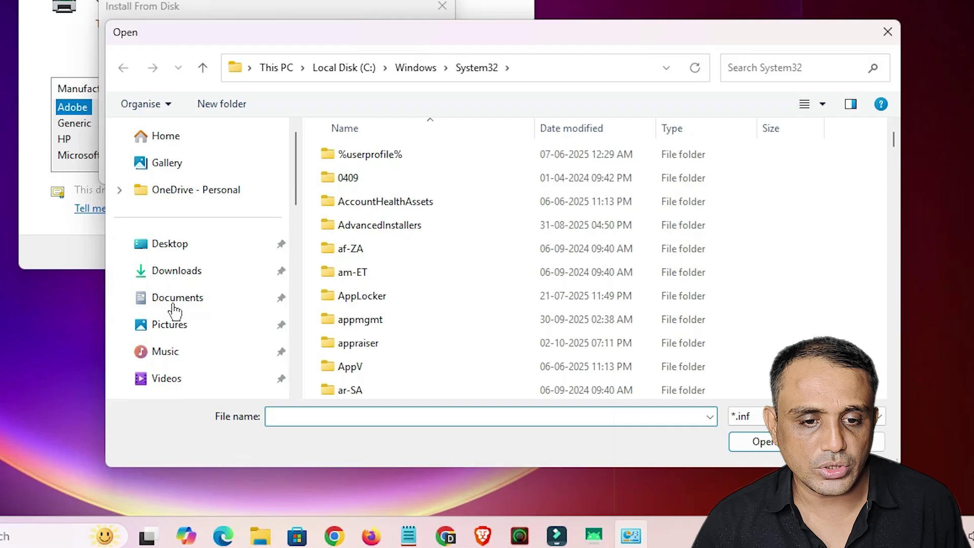
{"action": "left_click", "coordinate": [174, 244]}
{"action": "scroll", "coordinate": [665, 263], "scroll_direction": "down", "scroll_amount": 5}
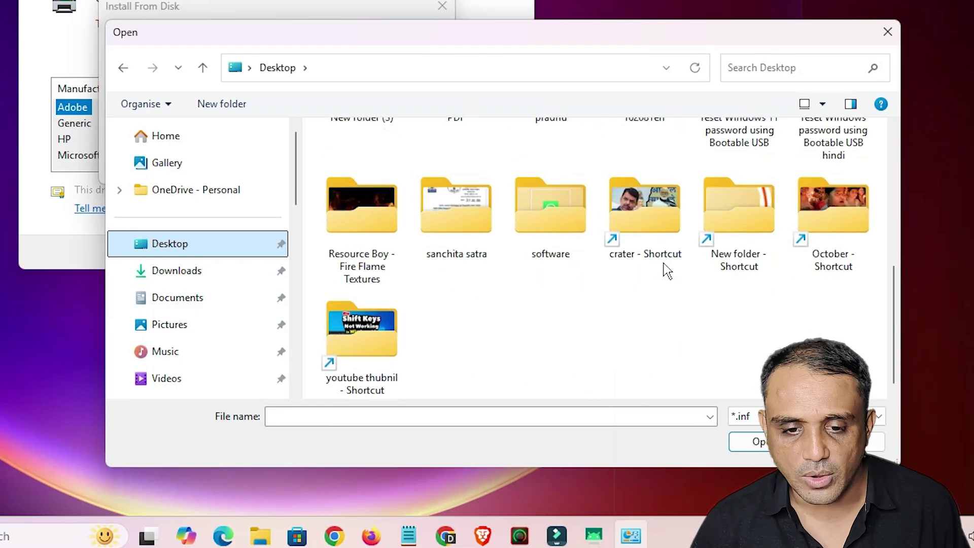
{"action": "left_click", "coordinate": [576, 233]}
{"action": "key", "text": "r"}
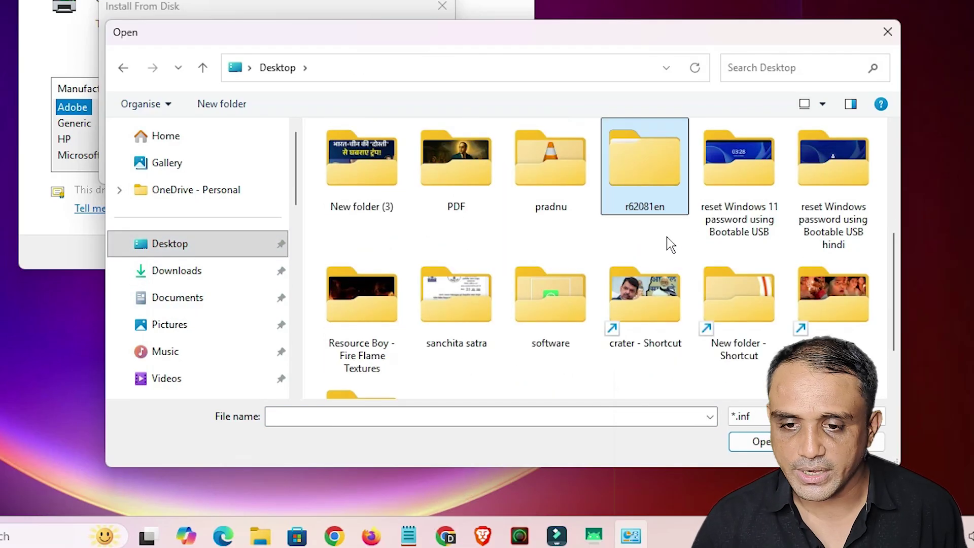
{"action": "double_click", "coordinate": [648, 180]}
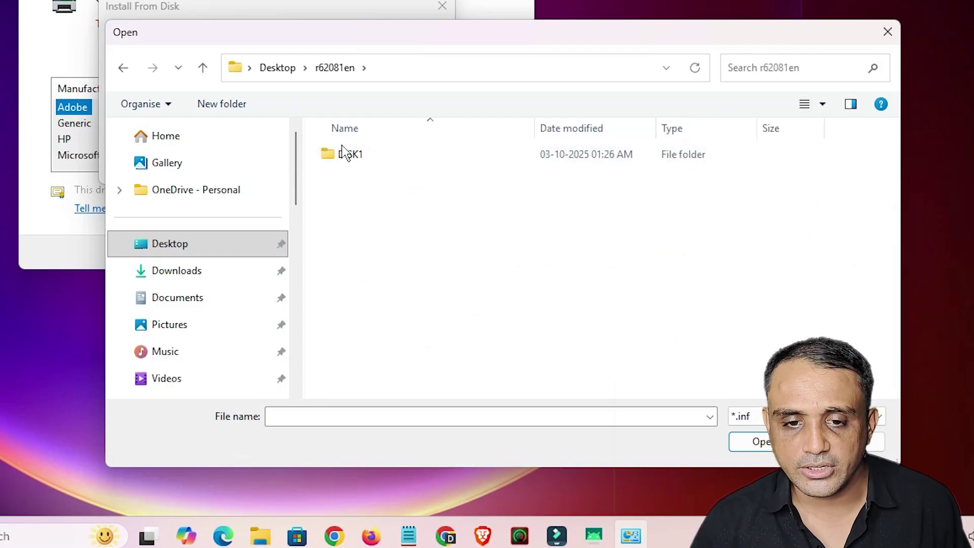
{"action": "double_click", "coordinate": [341, 162]}
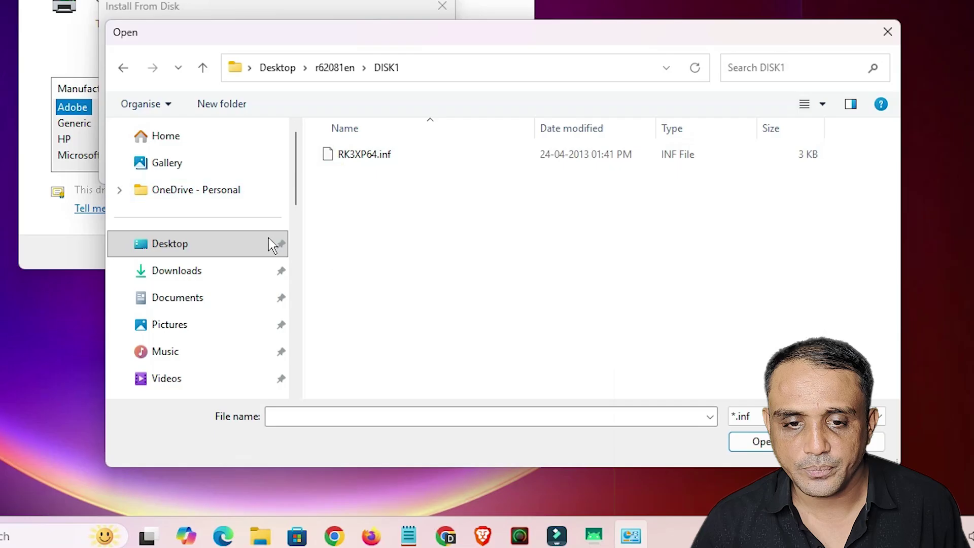
Choose RK3XP64.inf as the driver file to install from.
{"action": "left_click", "coordinate": [388, 163]}
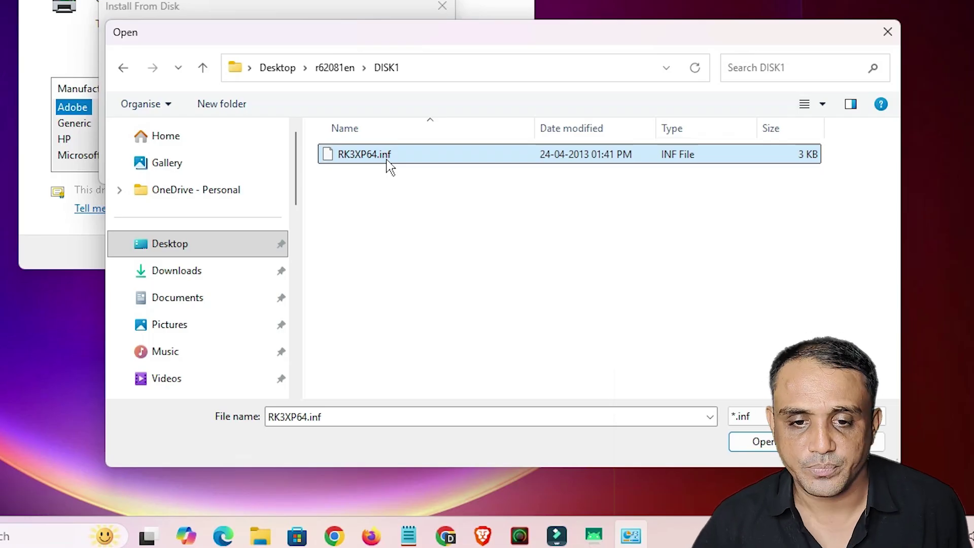
{"action": "left_click", "coordinate": [393, 168]}
{"action": "left_click", "coordinate": [454, 167]}
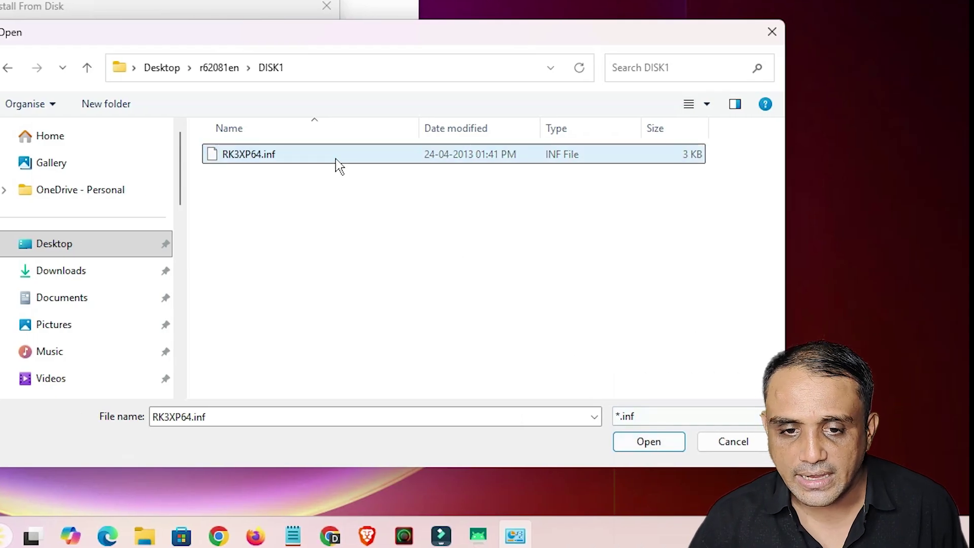
{"action": "left_click", "coordinate": [644, 448]}
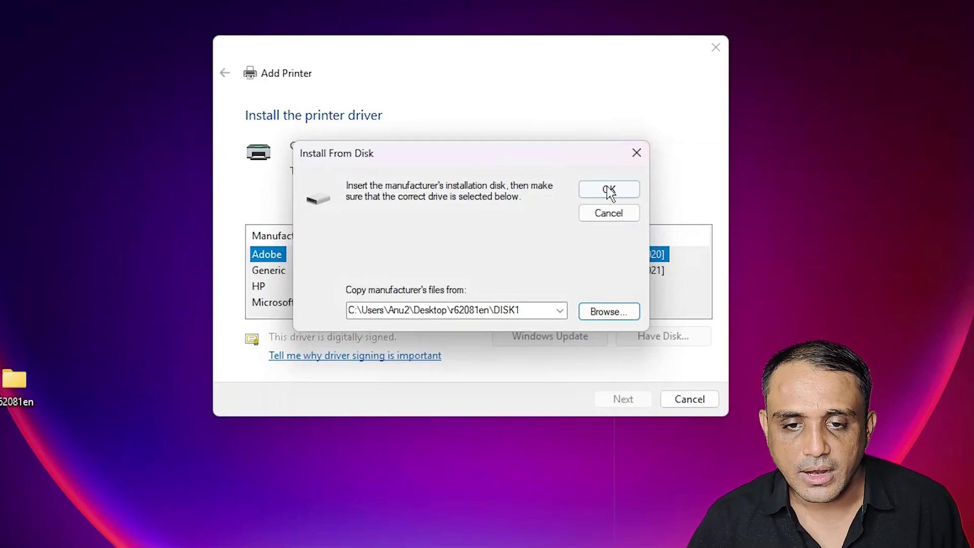
Load the Ricoh drivers from DISK1 and pick the RICOH Aficio MP 1600L model.
{"action": "left_click", "coordinate": [298, 42]}
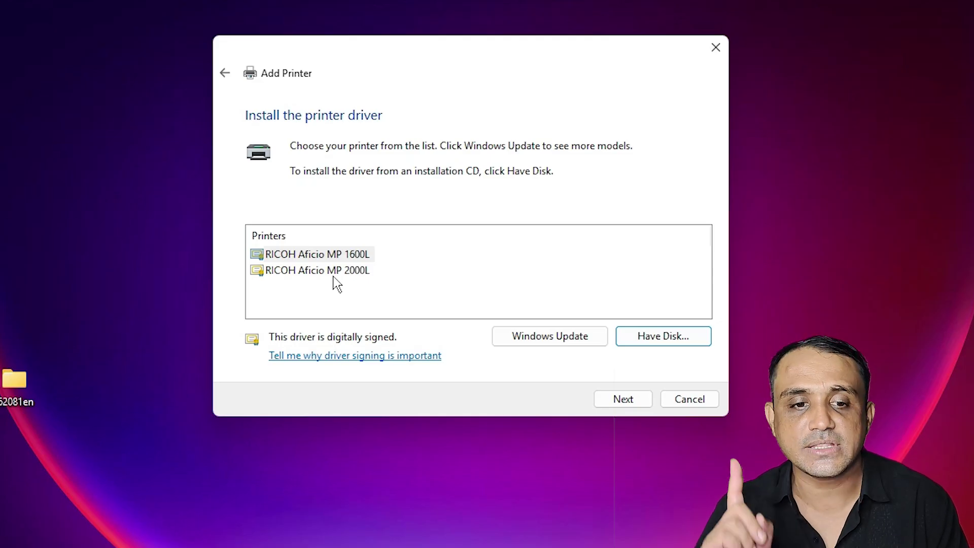
{"action": "left_click", "coordinate": [329, 259]}
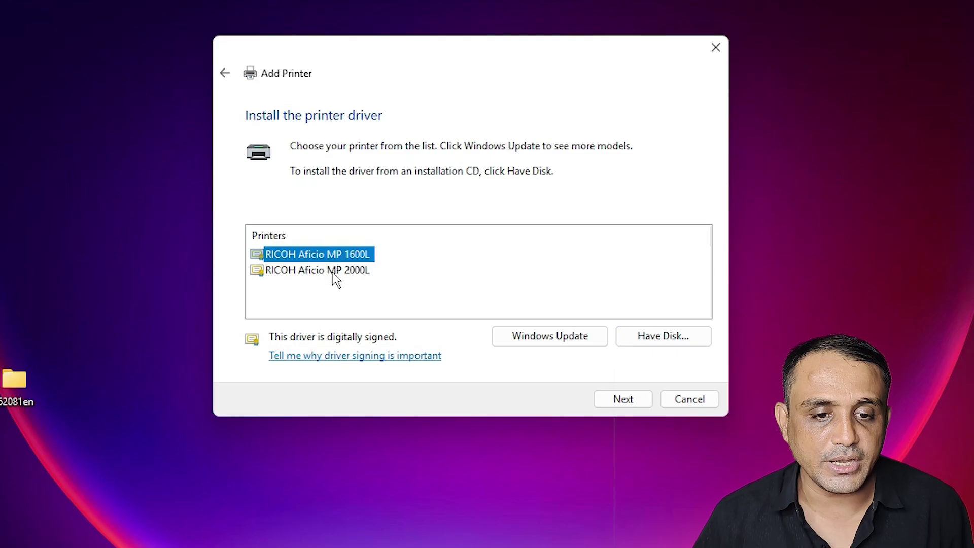
{"action": "left_click", "coordinate": [346, 272]}
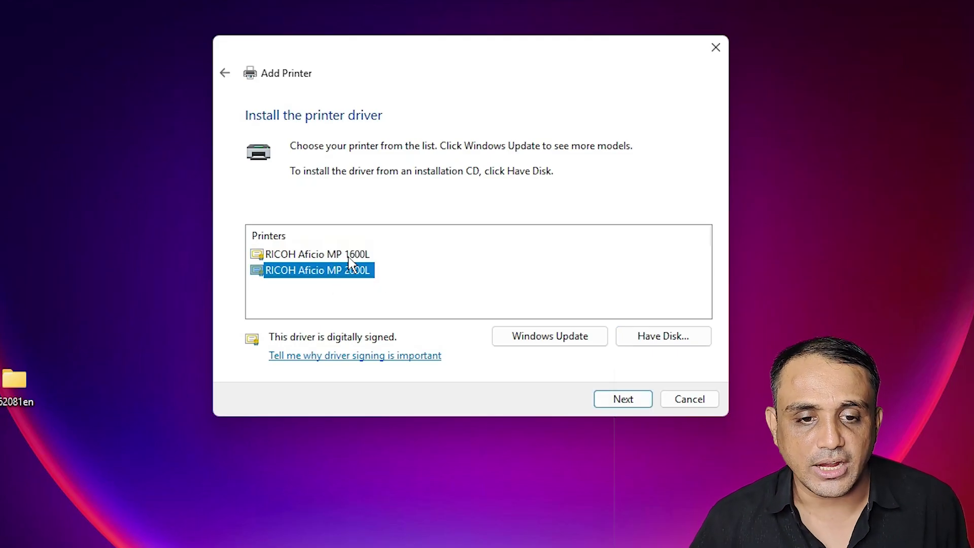
{"action": "left_click", "coordinate": [349, 258]}
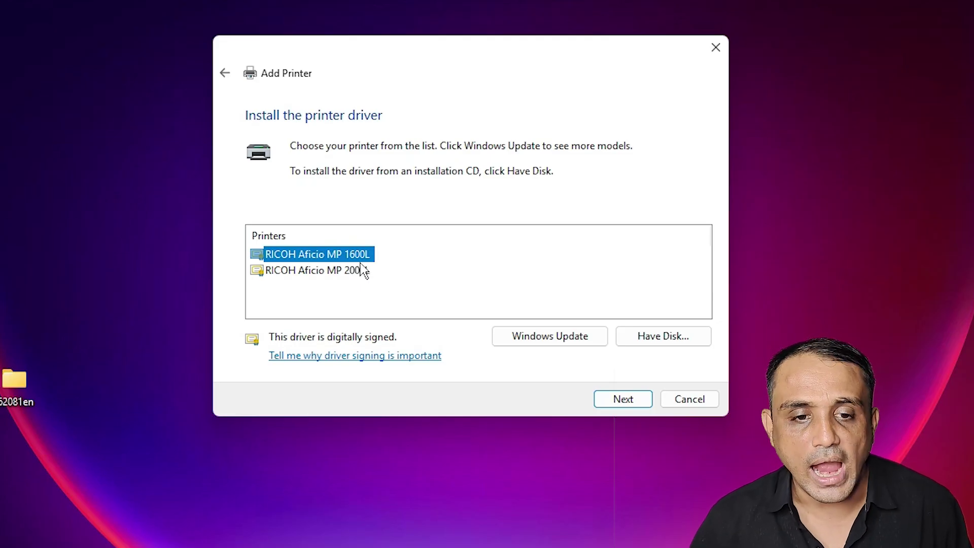
{"action": "left_click", "coordinate": [623, 398]}
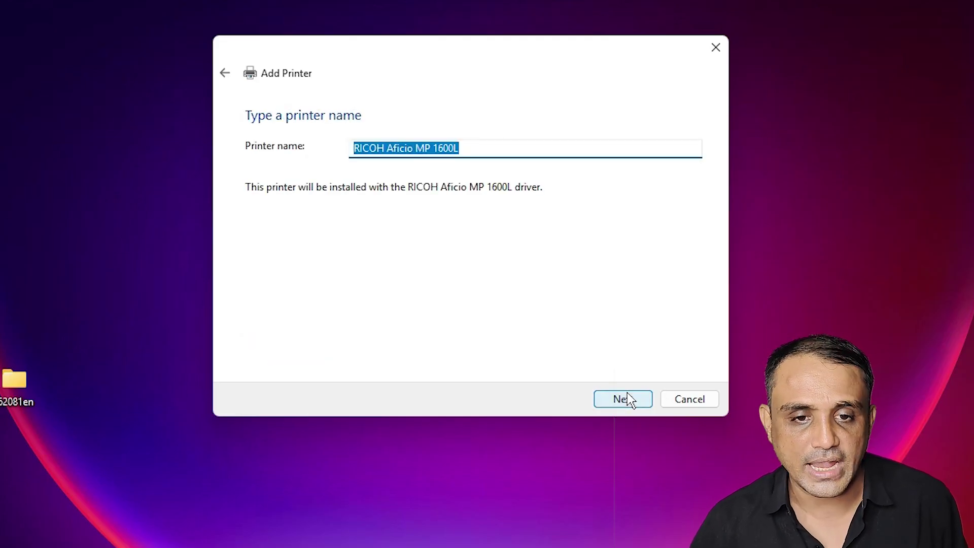
Name the printer 'RICOH Aficio MP 1600Le', keep it unshared, and finish installation.
{"action": "left_click", "coordinate": [494, 151]}
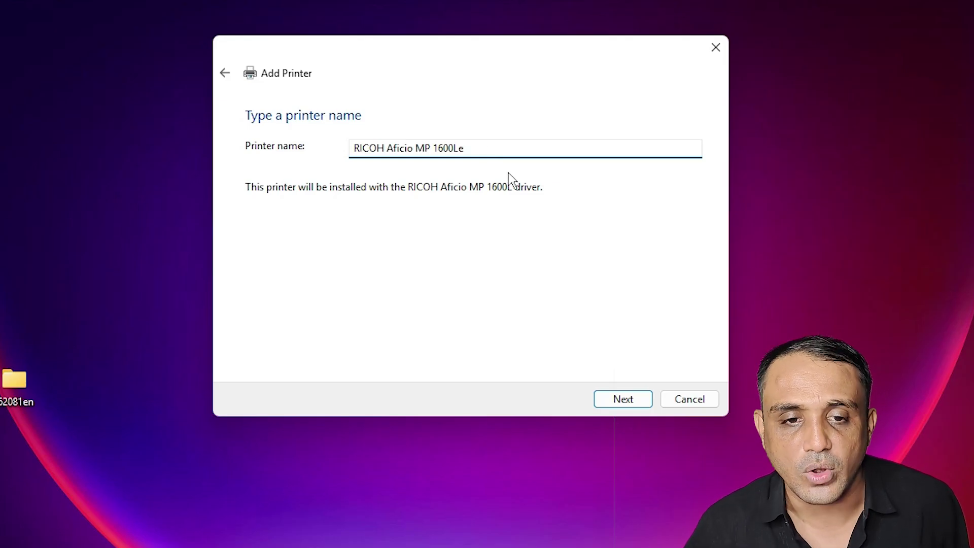
{"action": "type", "text": "e"}
{"action": "left_click", "coordinate": [622, 406]}
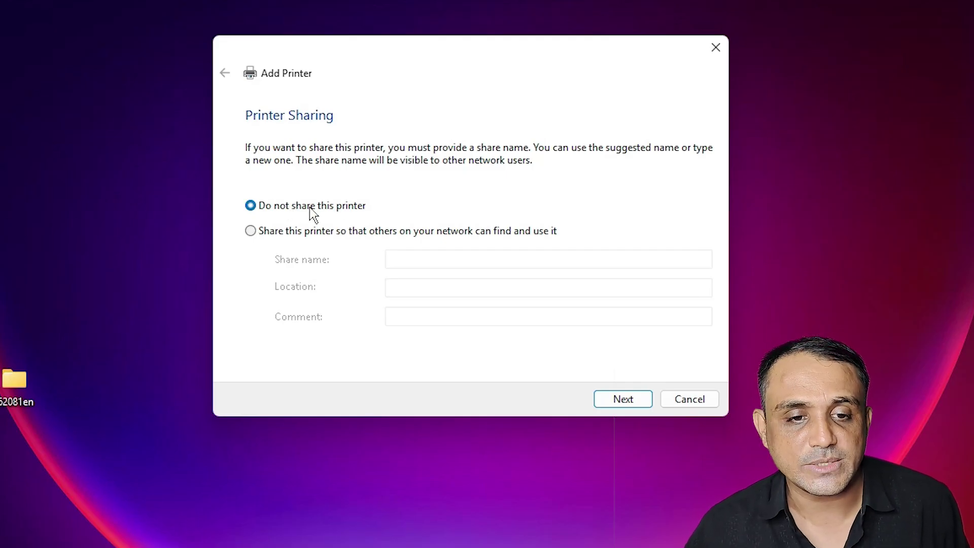
{"action": "left_click", "coordinate": [640, 398]}
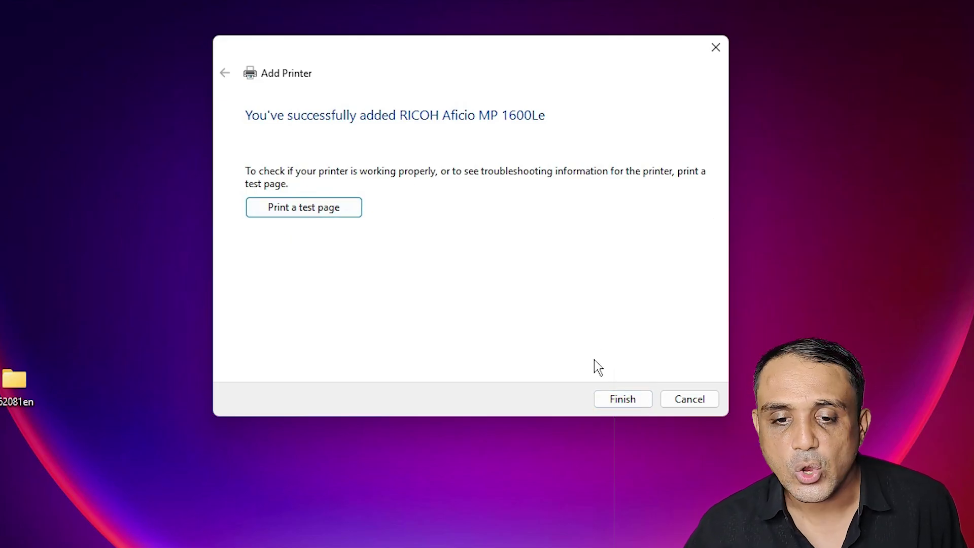
{"action": "left_click", "coordinate": [623, 399]}
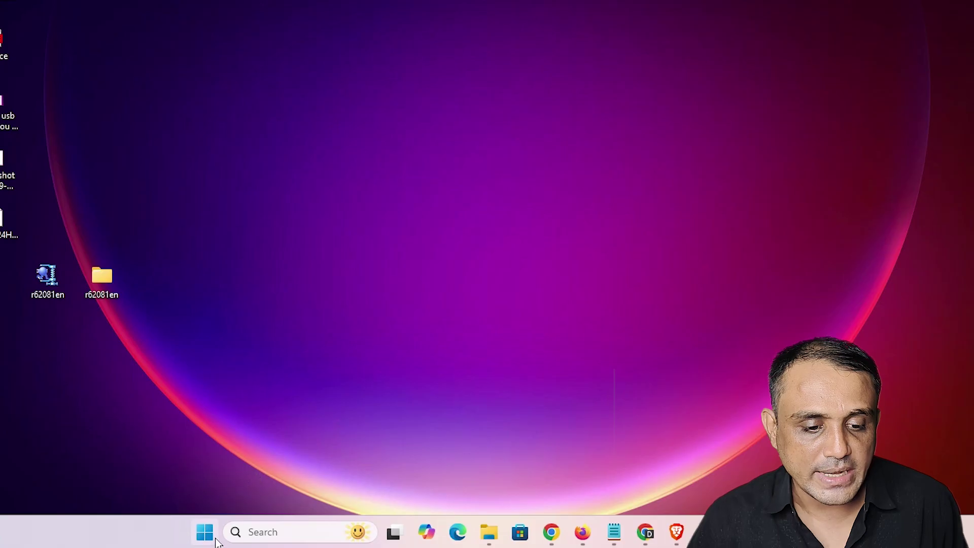
Search the Start menu for 'prin' to reach the Printers & scanners settings page.
{"action": "left_click", "coordinate": [208, 536]}
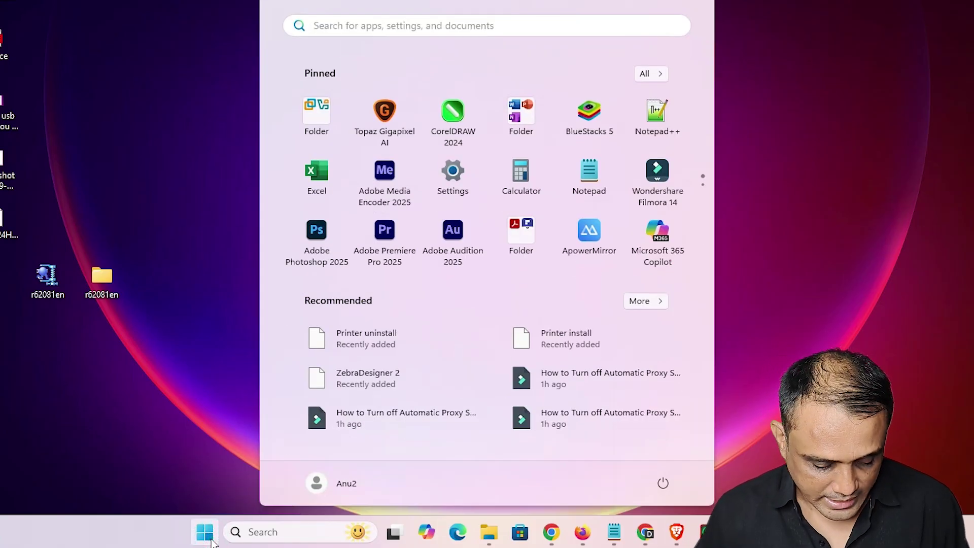
{"action": "type", "text": "prin"}
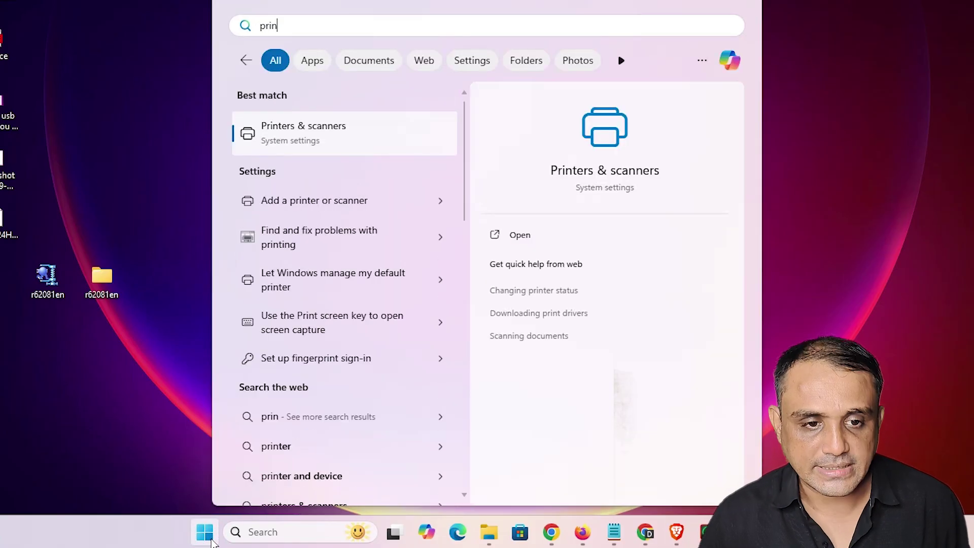
{"action": "left_click", "coordinate": [358, 141]}
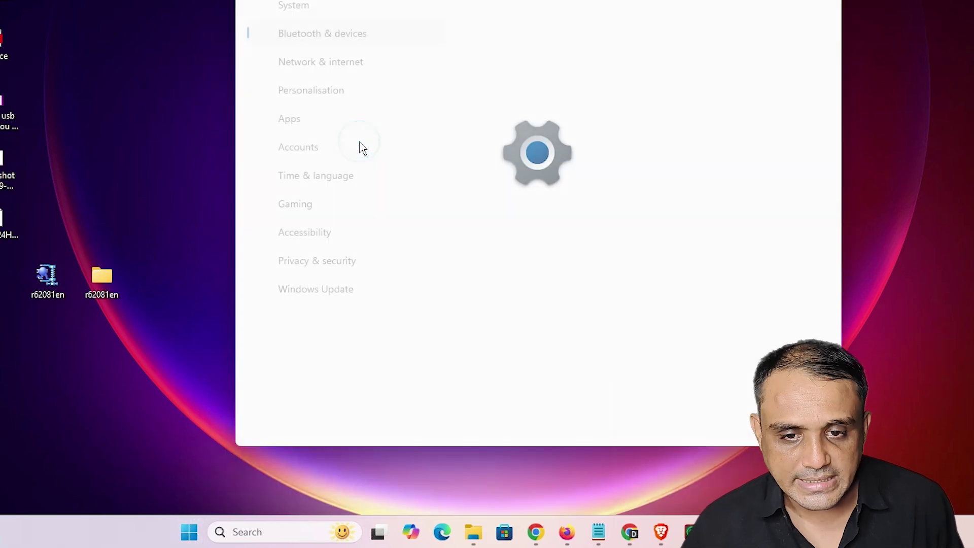